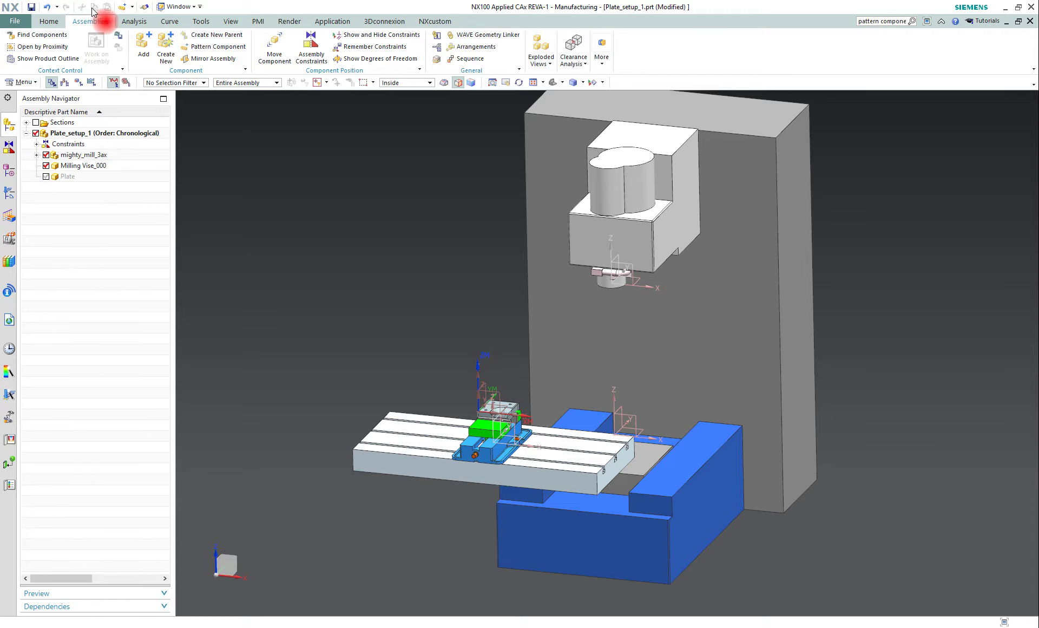
{"action": "left_click", "coordinate": [193, 7]}
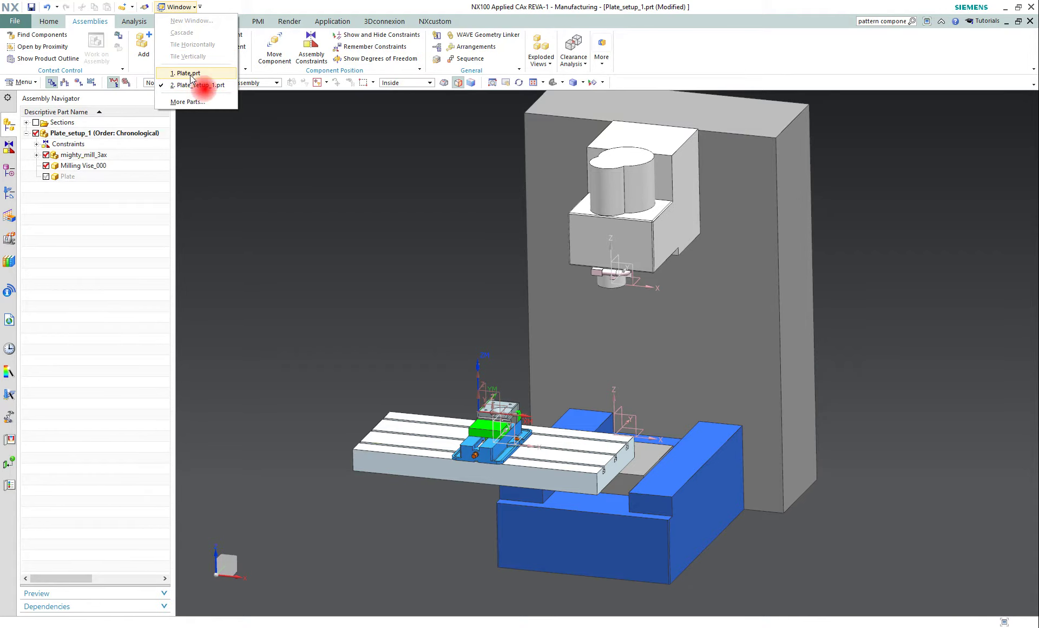
{"action": "left_click", "coordinate": [142, 95]}
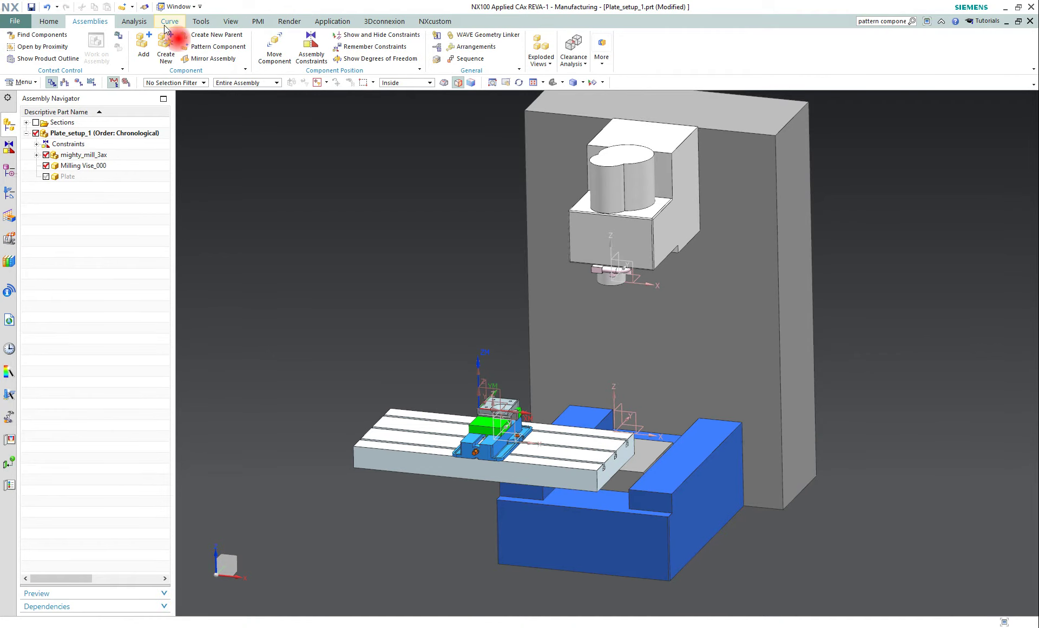
{"action": "left_click", "coordinate": [49, 23]}
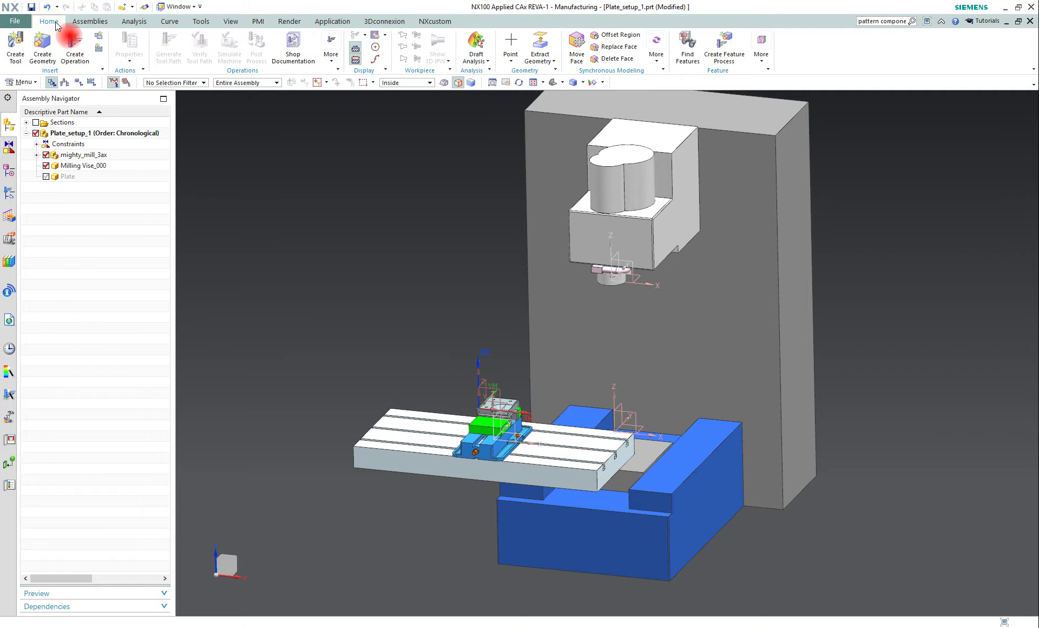
{"action": "left_click", "coordinate": [90, 23]}
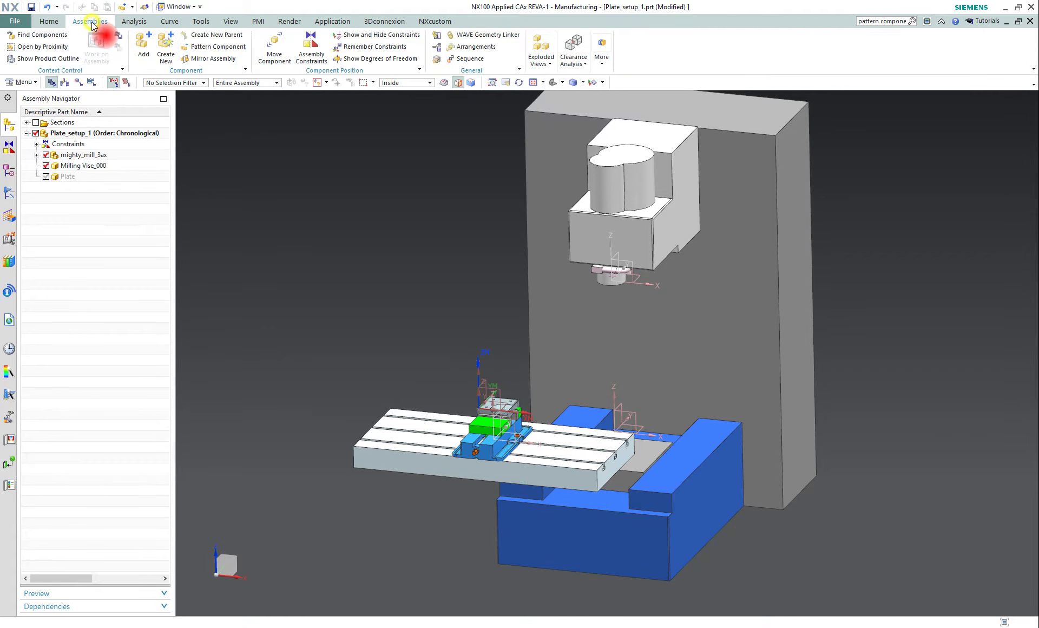
{"action": "left_click", "coordinate": [134, 22]}
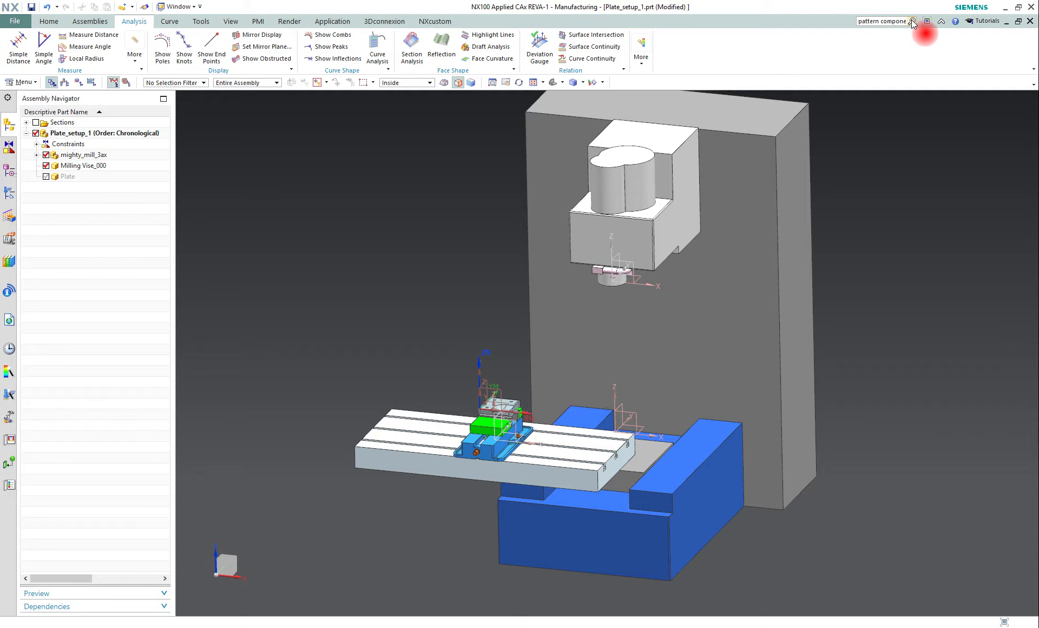
- Find the Pattern Component command through the Command Finder, start it from the search results, and cancel it
{"action": "left_click", "coordinate": [913, 22]}
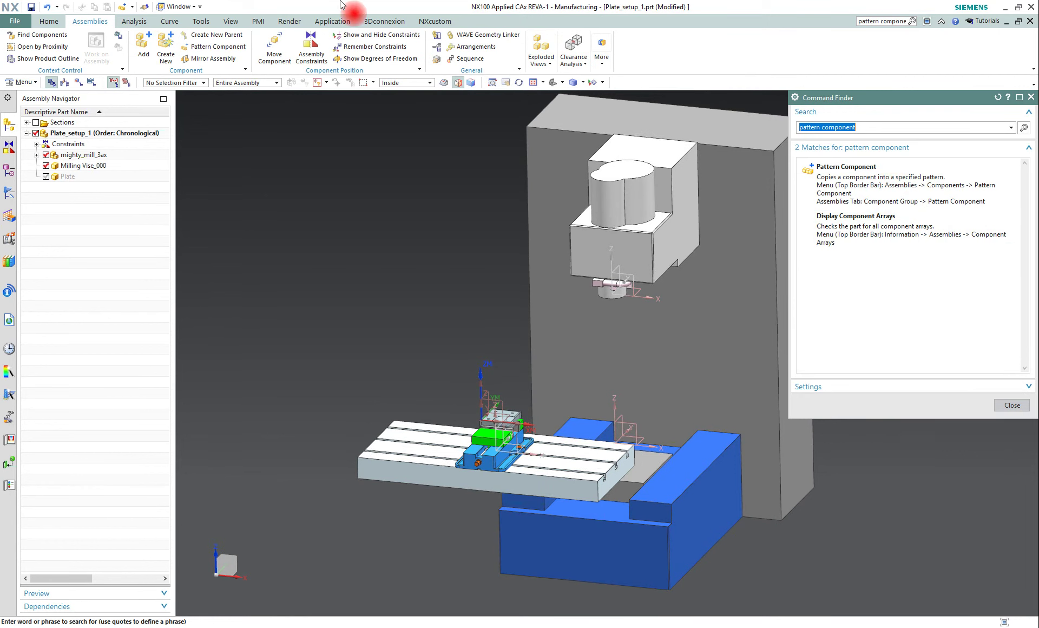
{"action": "left_click", "coordinate": [258, 22]}
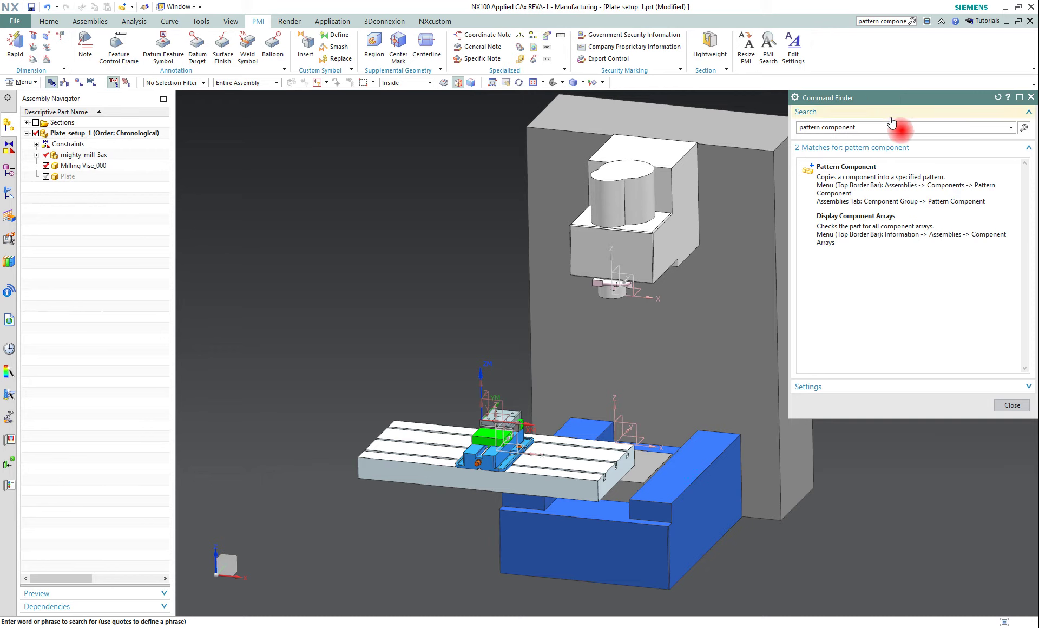
{"action": "mouse_move", "coordinate": [893, 173]}
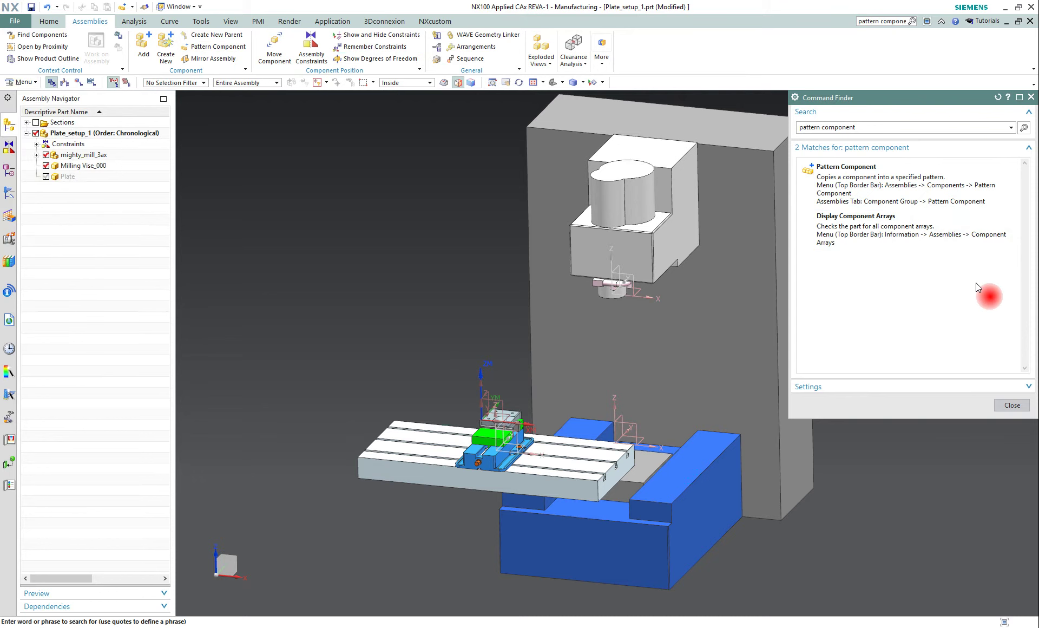
{"action": "left_click", "coordinate": [898, 188]}
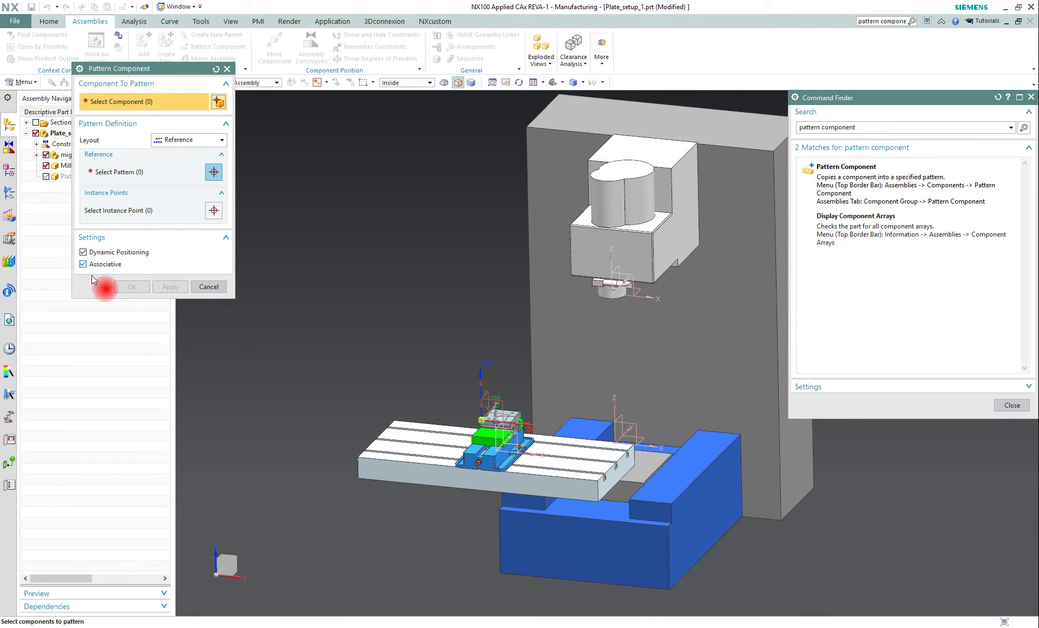
{"action": "left_click", "coordinate": [209, 286]}
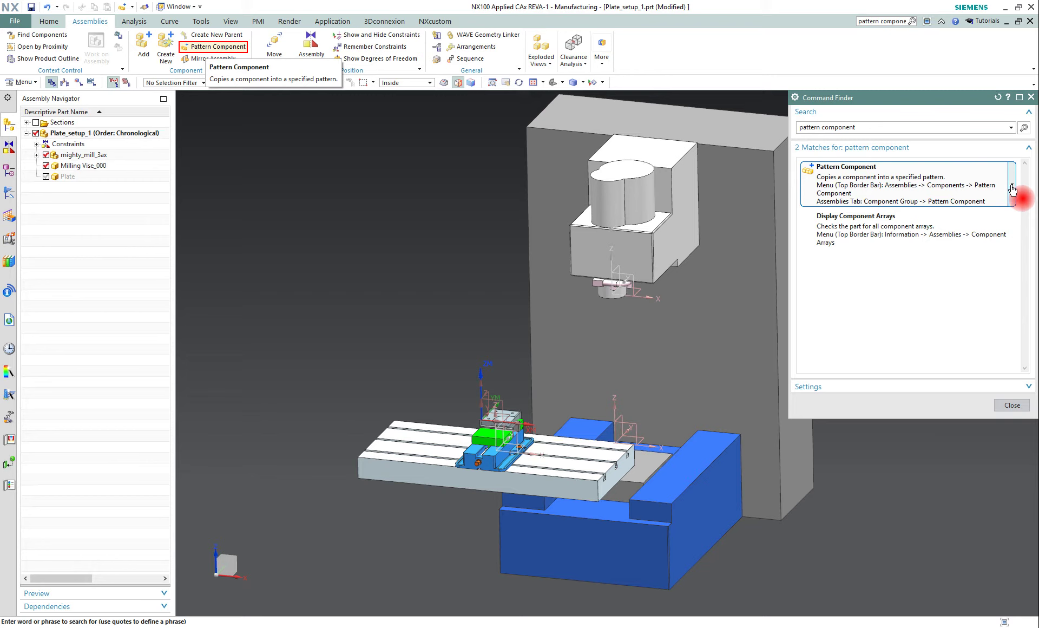
- View the placement options for adding Pattern Component to the interface, and close the Command Finder
{"action": "left_click", "coordinate": [1012, 188]}
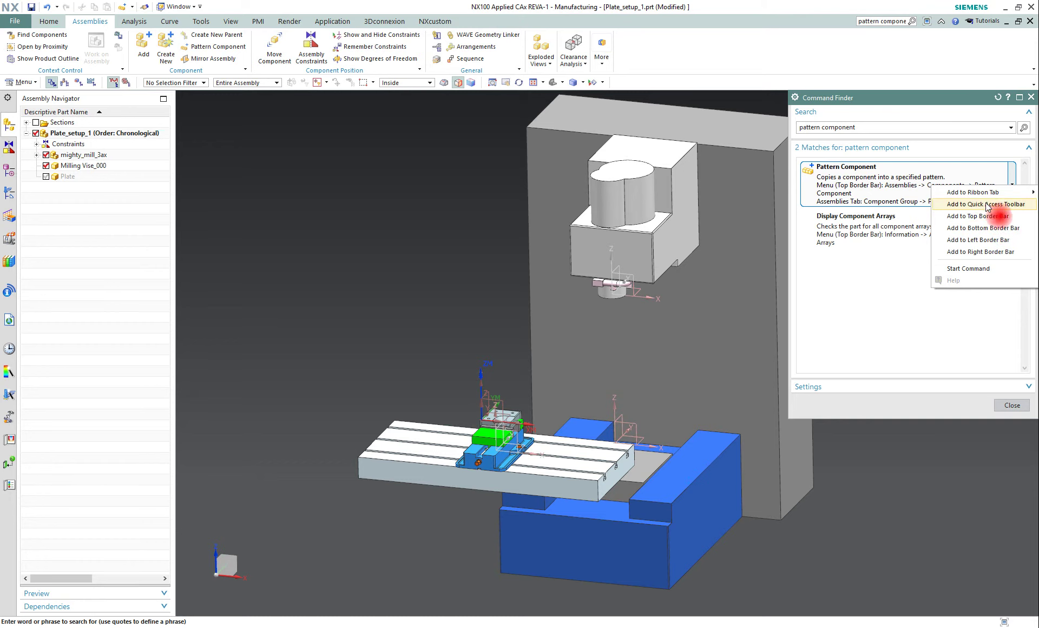
{"action": "left_click", "coordinate": [950, 411]}
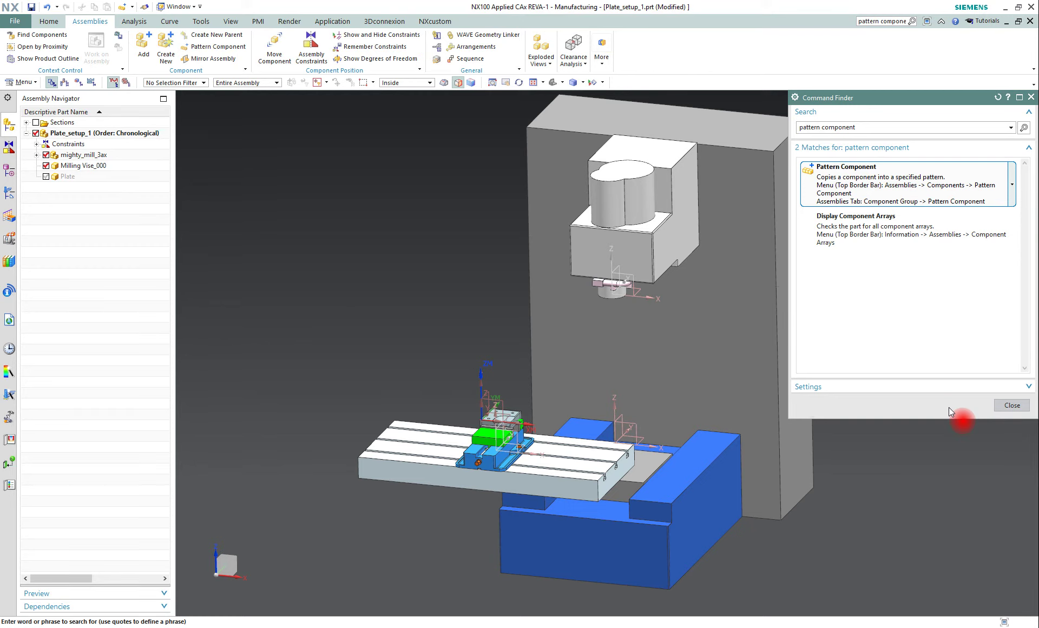
{"action": "left_click", "coordinate": [948, 408]}
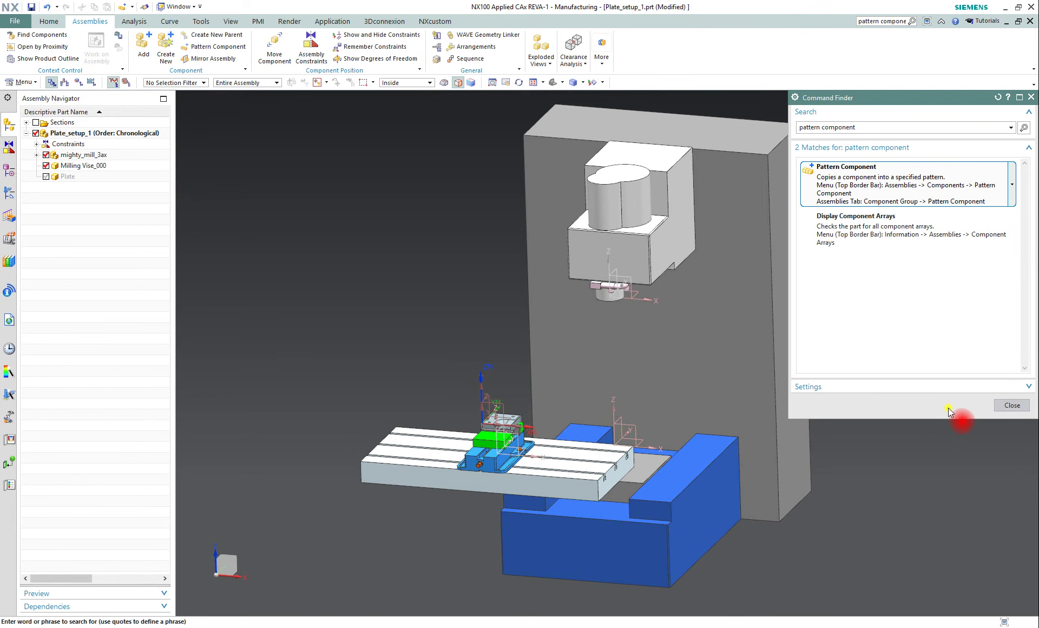
{"action": "left_click", "coordinate": [1012, 405]}
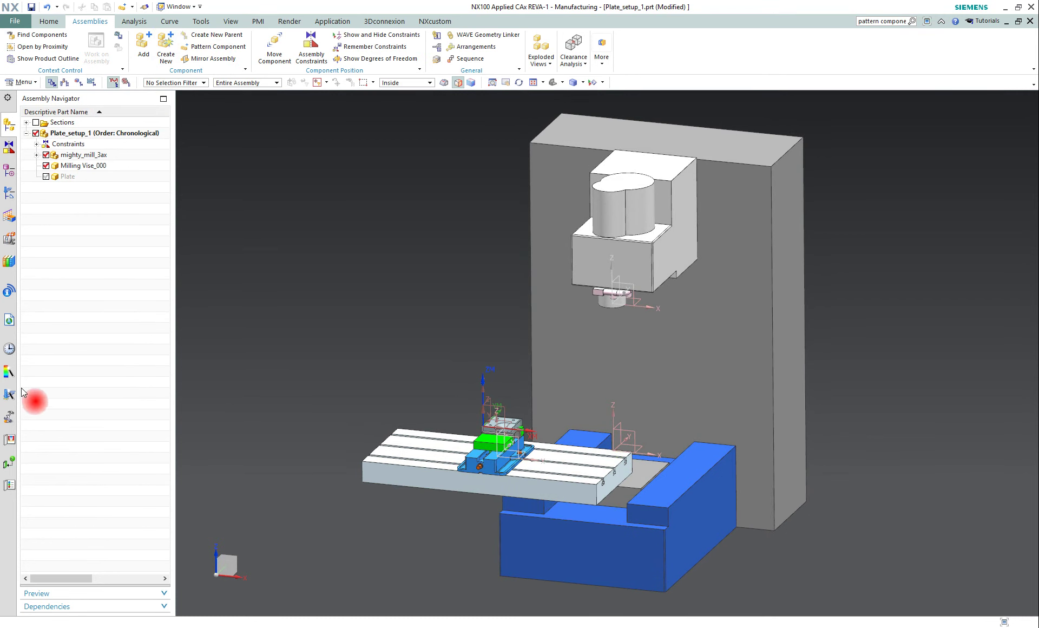
- Examine the setup's model history, assembly constraints and program-order machining operations, and return to the assembly structure
{"action": "left_click", "coordinate": [94, 95]}
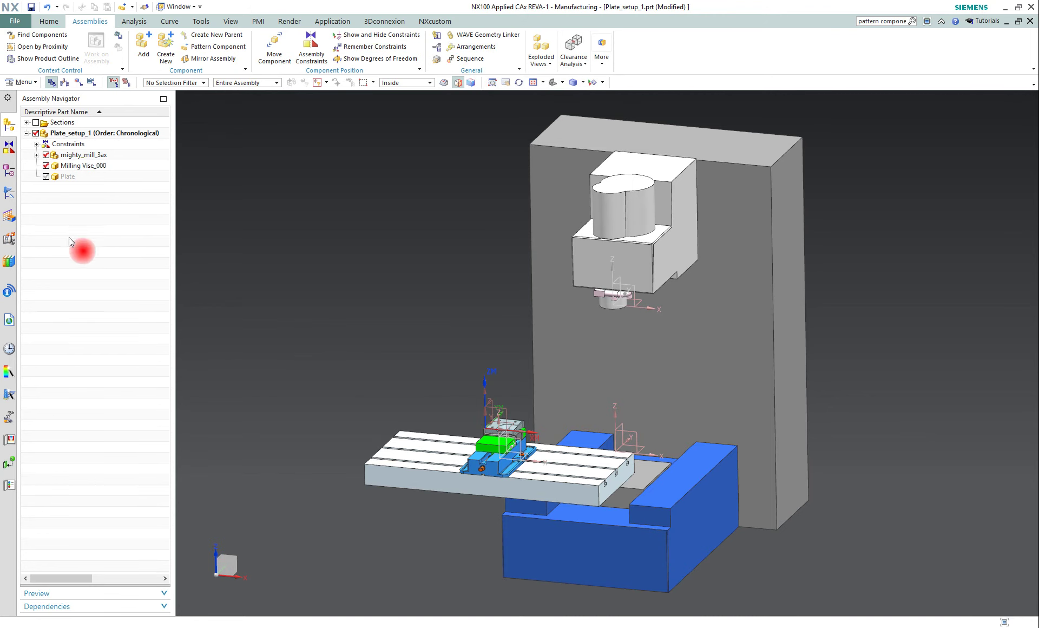
{"action": "left_click", "coordinate": [10, 170]}
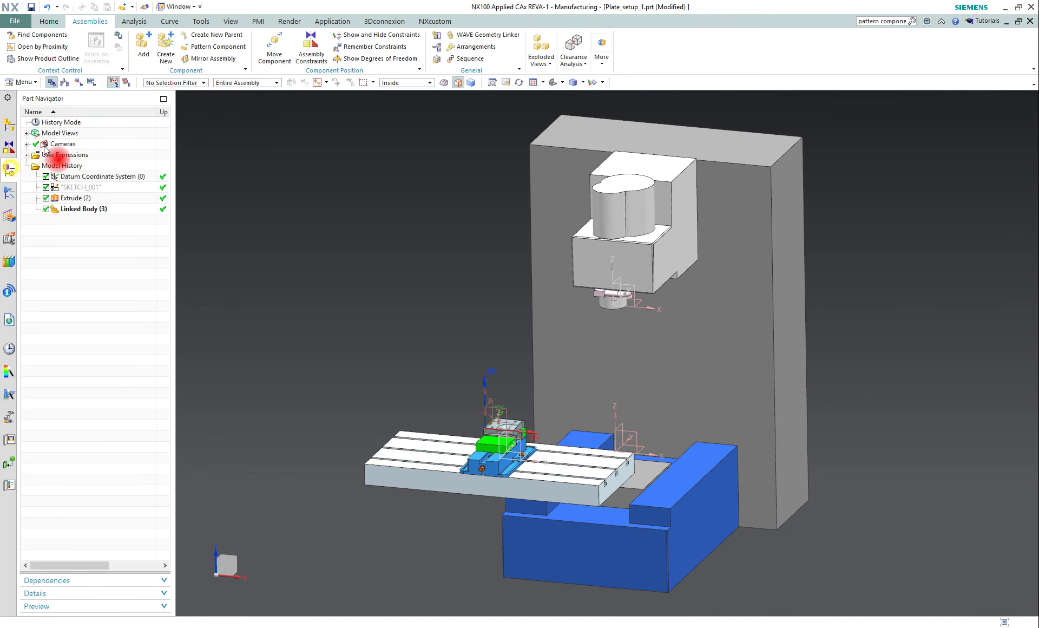
{"action": "left_click", "coordinate": [12, 148]}
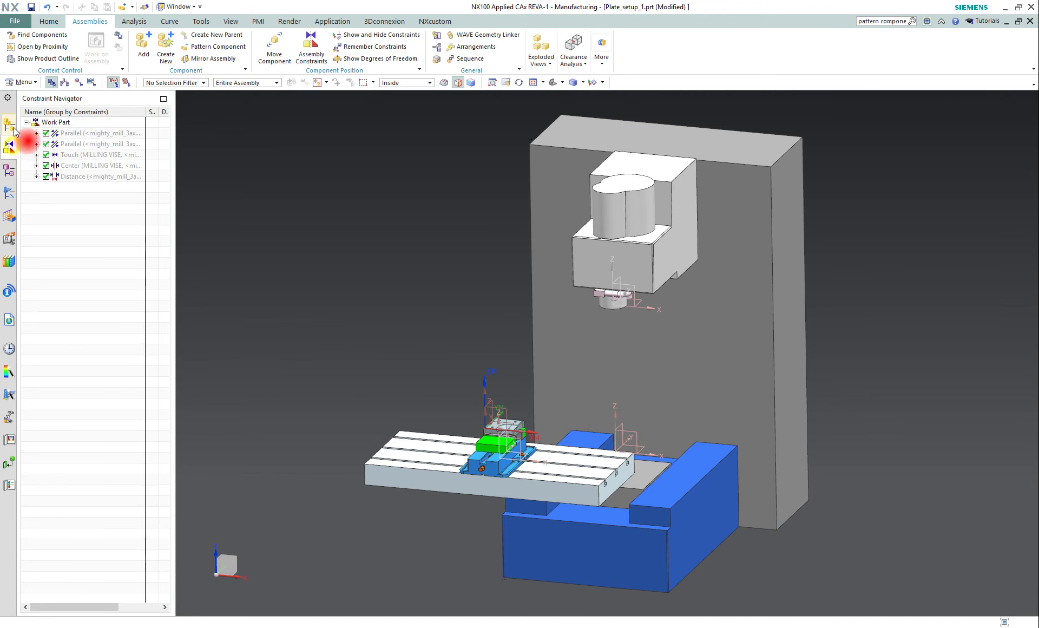
{"action": "left_click", "coordinate": [11, 126]}
{"action": "left_click", "coordinate": [10, 169]}
{"action": "left_click", "coordinate": [9, 192]}
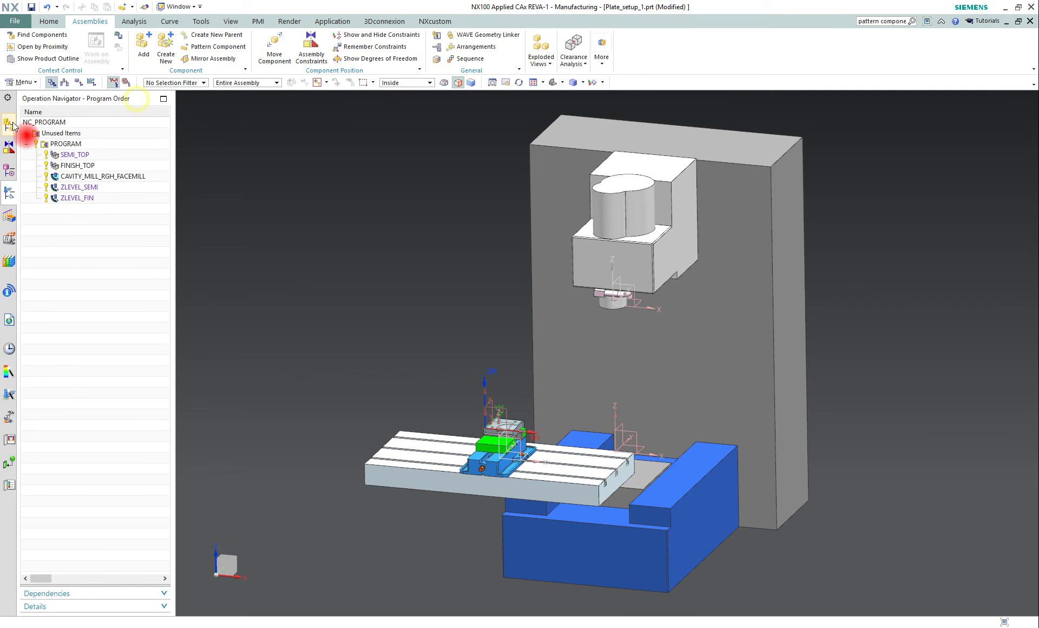
{"action": "left_click", "coordinate": [9, 124]}
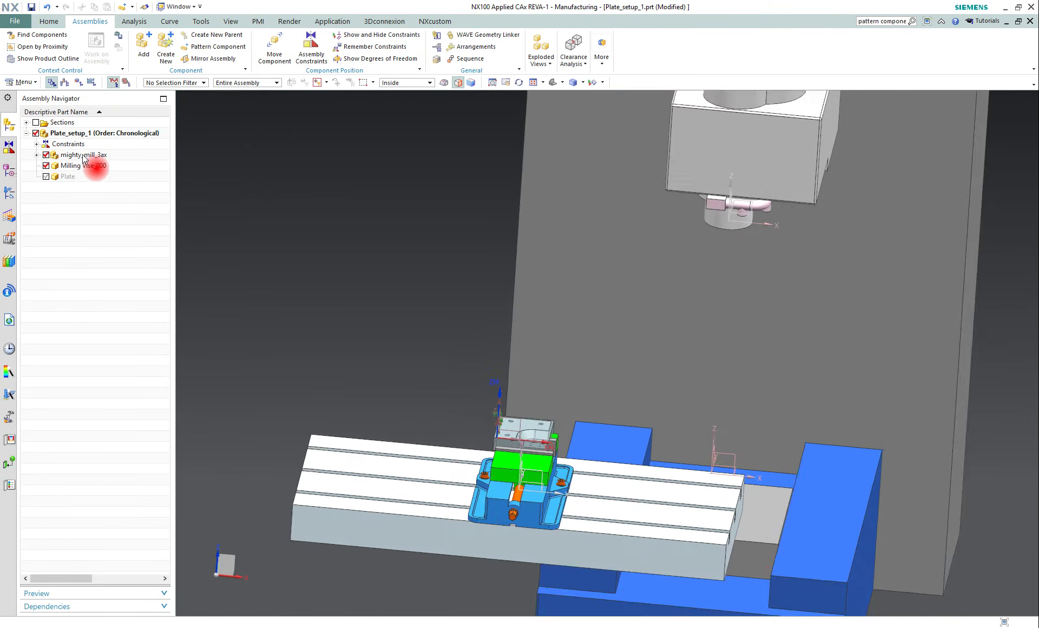
- Highlight the mighty_mill_3ax component, clear the selection, and toggle its visibility off and on
{"action": "left_click", "coordinate": [79, 155]}
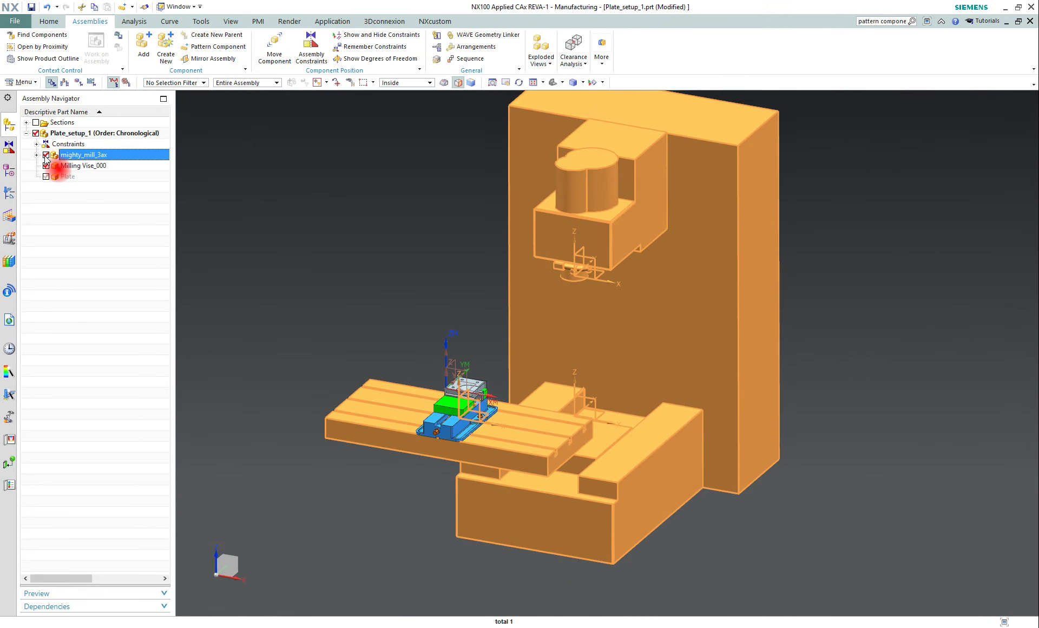
{"action": "left_click", "coordinate": [336, 82]}
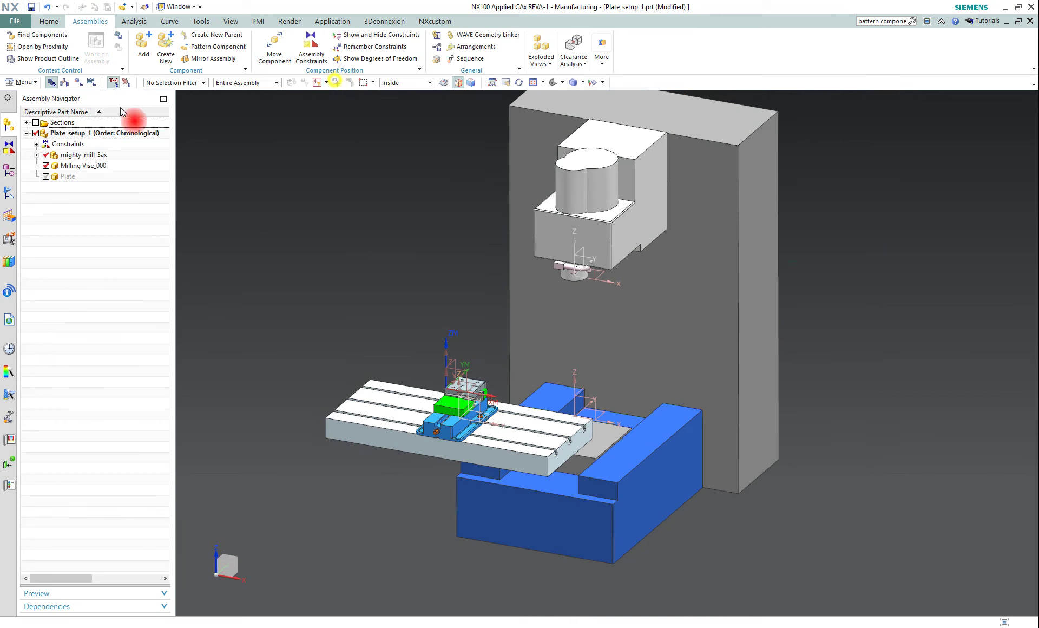
{"action": "left_click", "coordinate": [46, 156]}
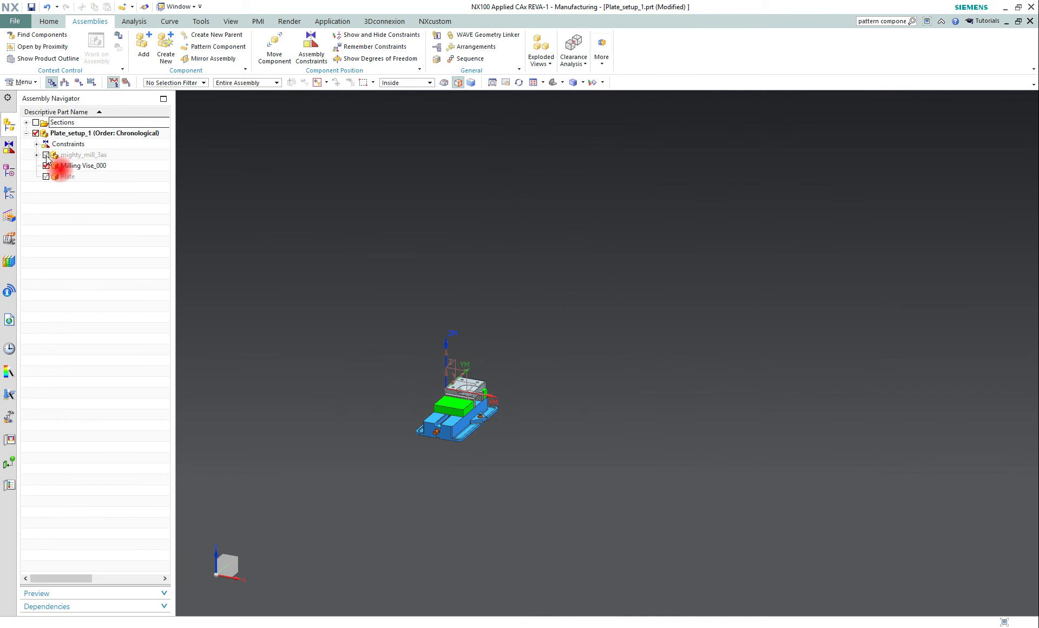
{"action": "left_click", "coordinate": [46, 156]}
{"action": "left_click", "coordinate": [46, 155]}
{"action": "left_click", "coordinate": [46, 155]}
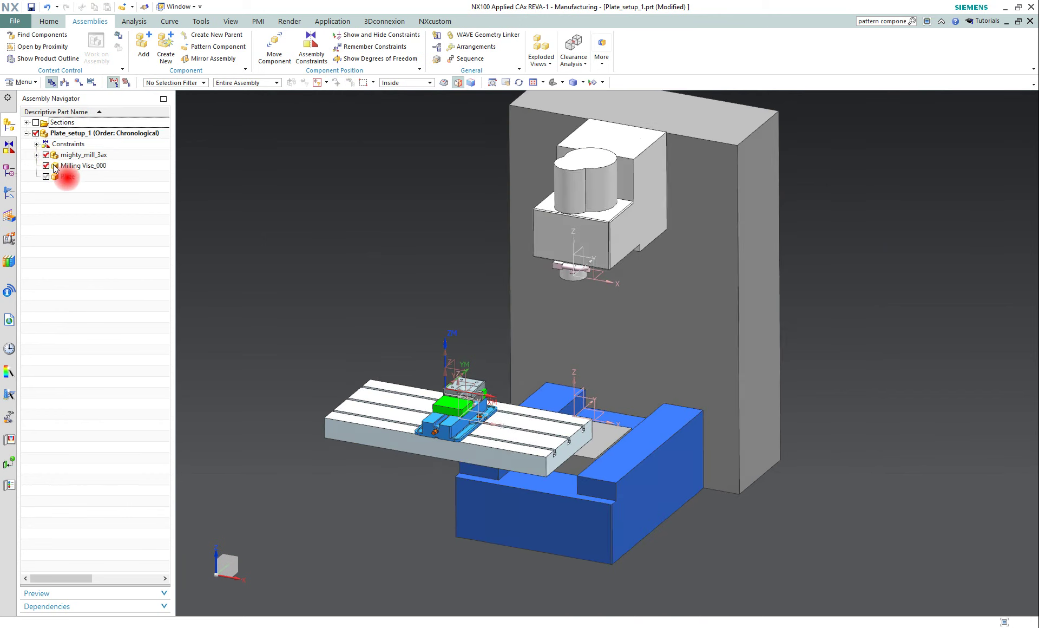
- Toggle the visibility of the Milling Vise_000 component off and back on
{"action": "left_click", "coordinate": [46, 166]}
{"action": "left_click", "coordinate": [47, 166]}
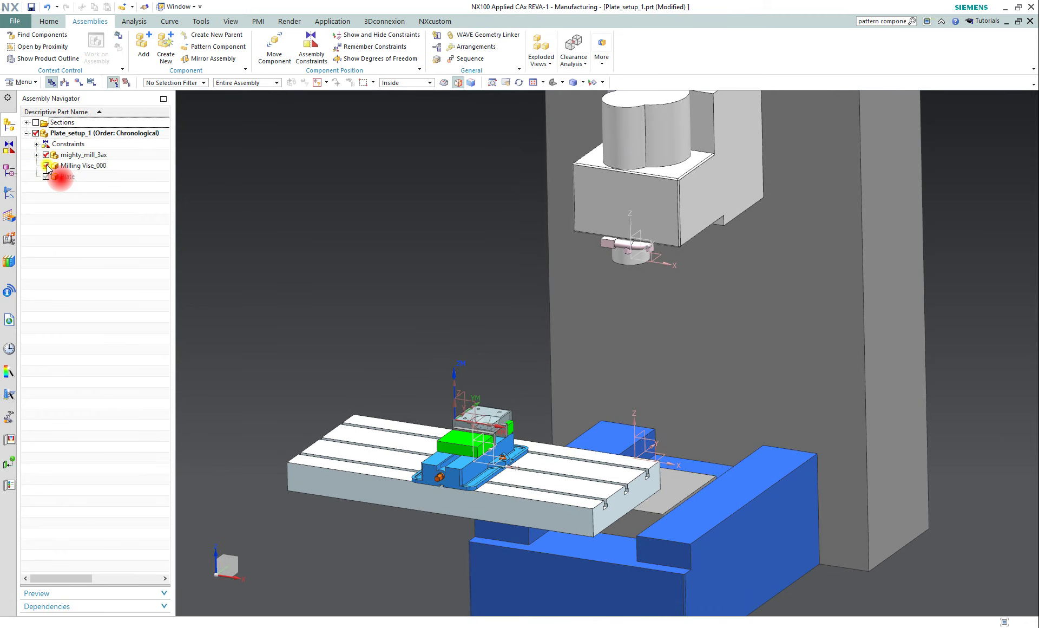
{"action": "left_click", "coordinate": [47, 166]}
{"action": "left_click", "coordinate": [47, 166]}
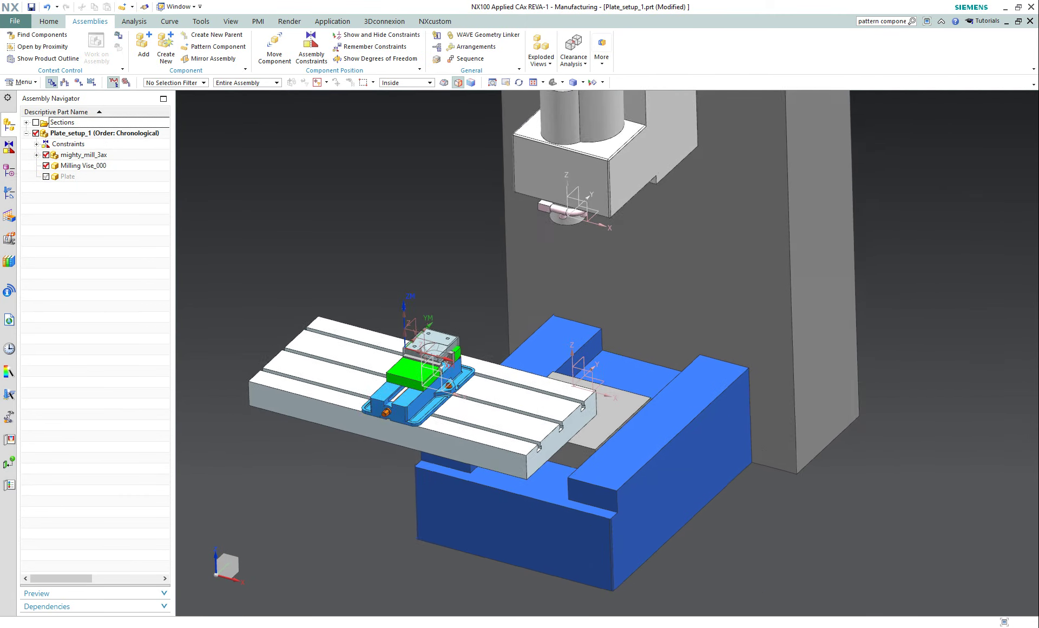
- Display the Part Navigator to examine the model history of the Plate_setup_1 part
{"action": "left_click", "coordinate": [10, 171]}
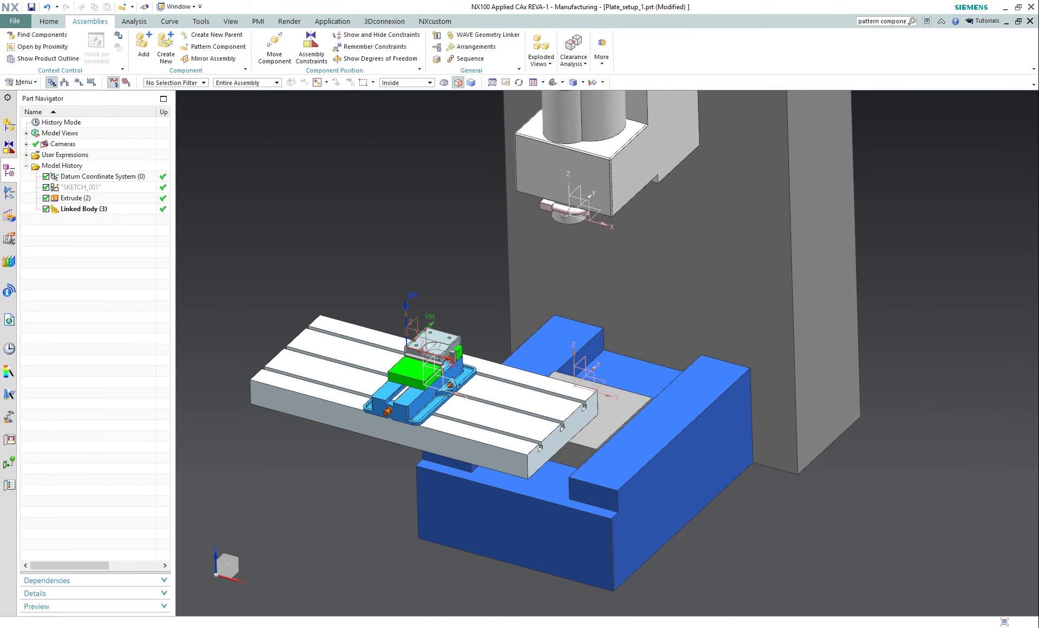
{"action": "left_click", "coordinate": [107, 98]}
{"action": "left_click", "coordinate": [124, 101]}
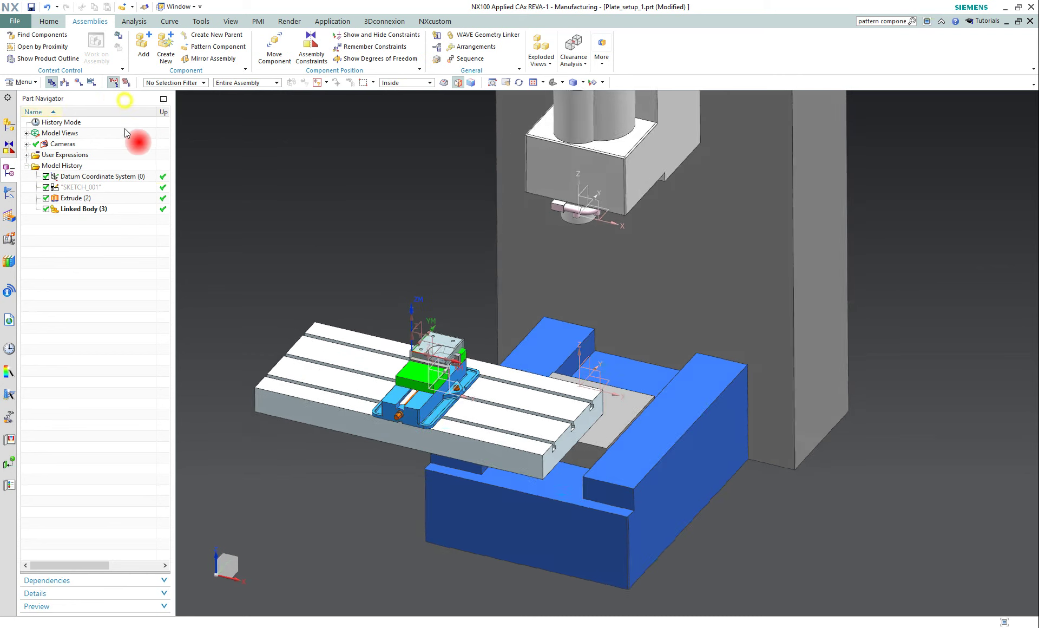